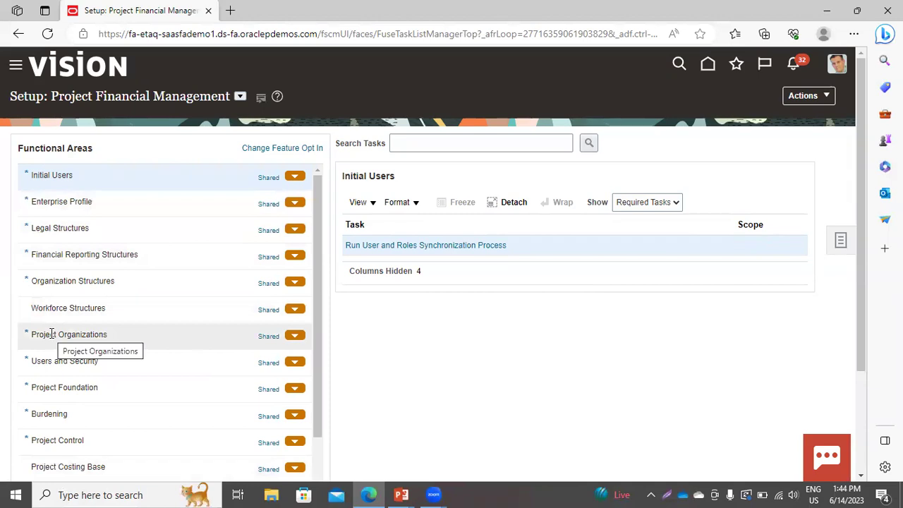
Open the Manage Event Types task in the Project Billing Base functional area
{"action": "scroll", "coordinate": [49, 337], "scroll_direction": "down", "scroll_amount": 2}
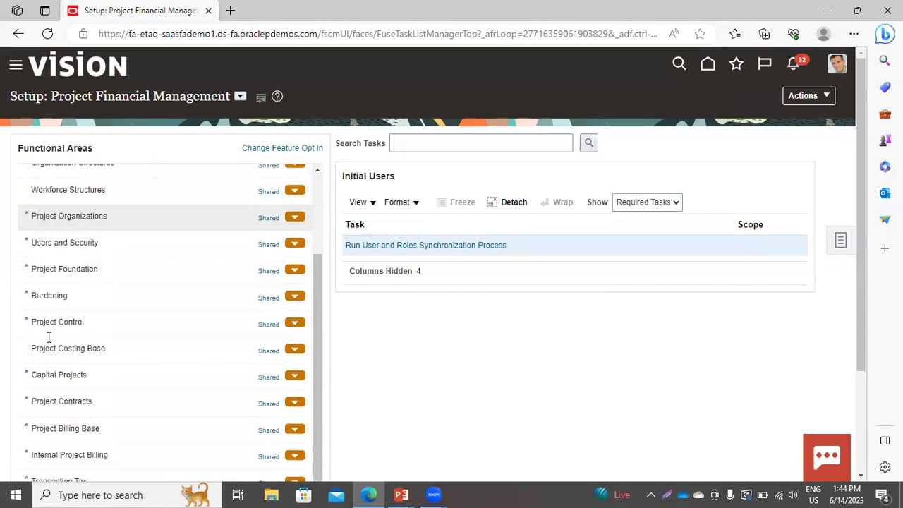
{"action": "left_click", "coordinate": [55, 428]}
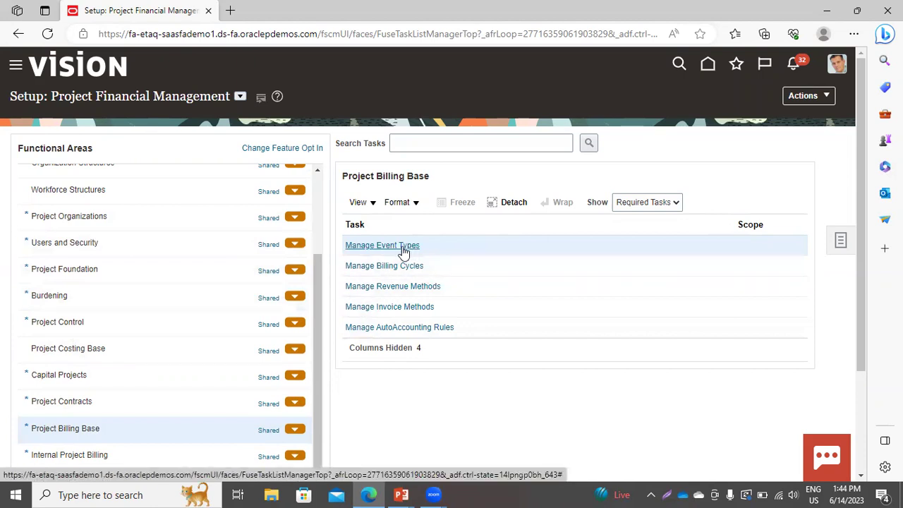
{"action": "left_click", "coordinate": [364, 246]}
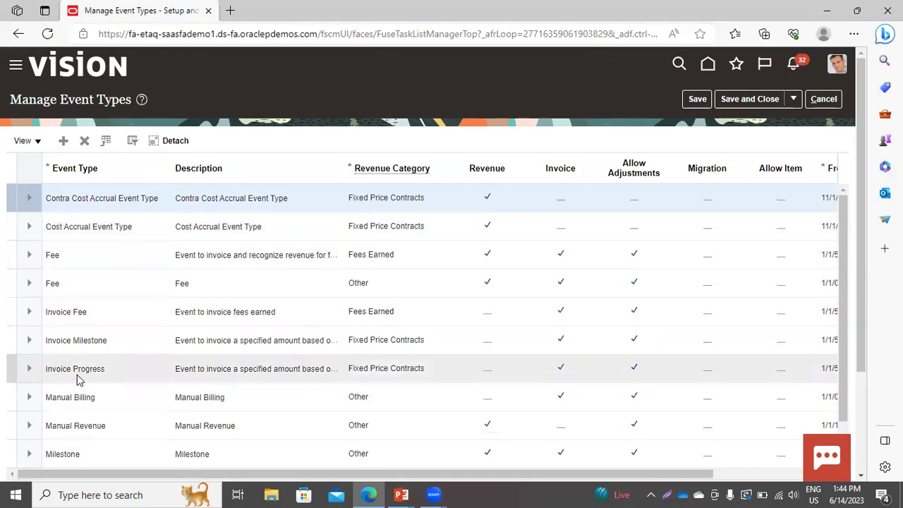
Add an event type named "PPM Manual Billing" with the description "PPM Manual Event Type"
{"action": "left_click", "coordinate": [62, 142]}
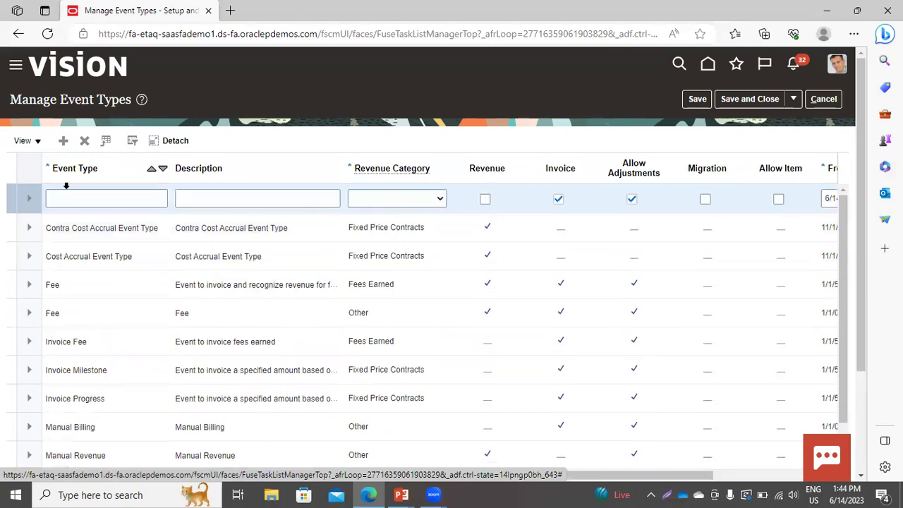
{"action": "left_click", "coordinate": [71, 195]}
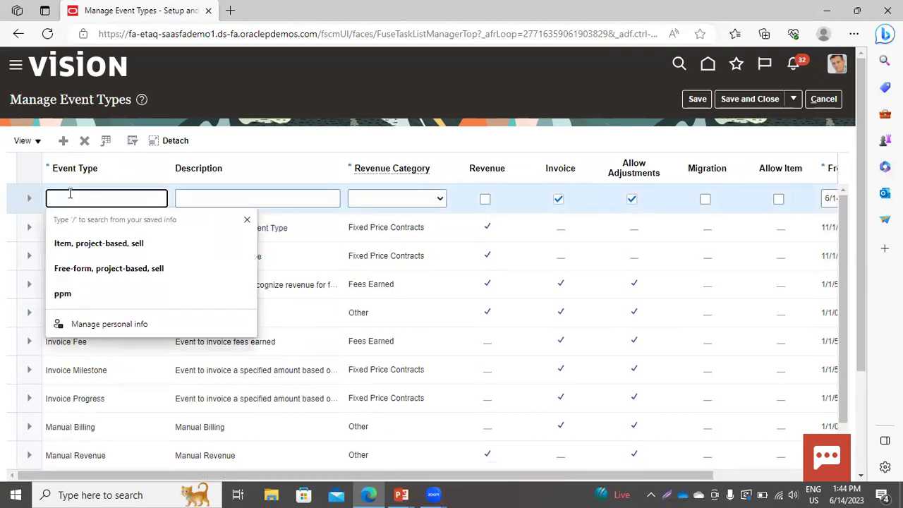
{"action": "type", "text": "PPM"}
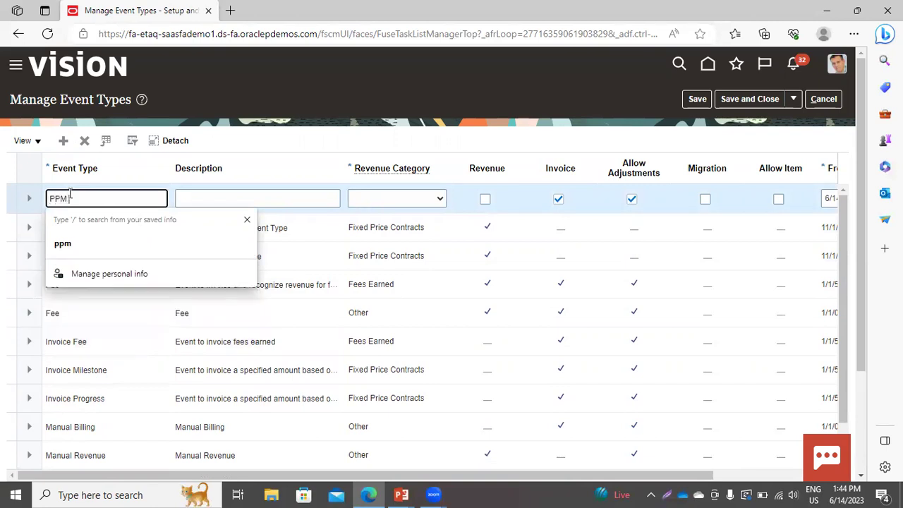
{"action": "type", "text": " Manu"}
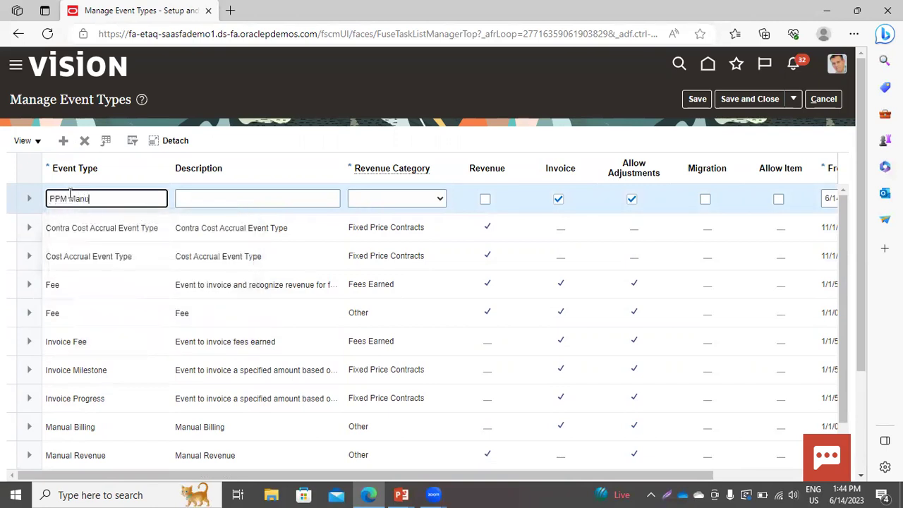
{"action": "type", "text": "al Billing"}
{"action": "left_click", "coordinate": [181, 200]}
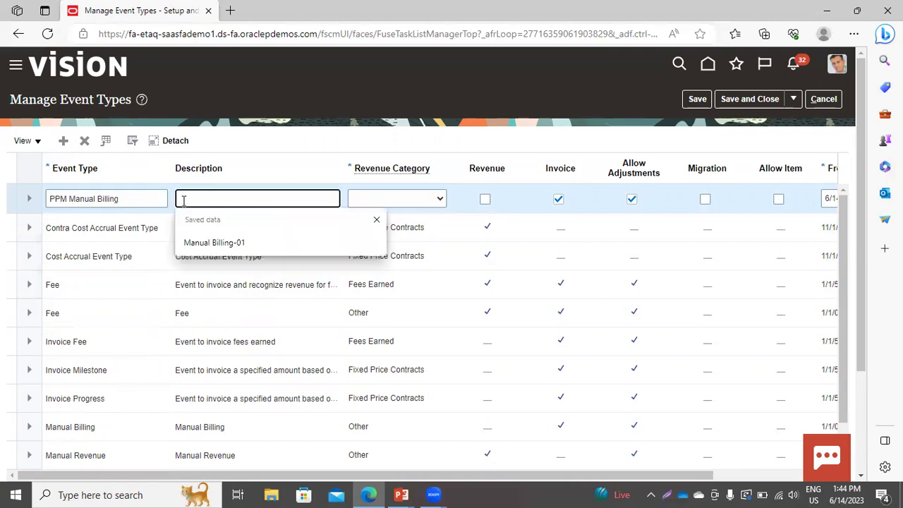
{"action": "type", "text": "PPM Manu"}
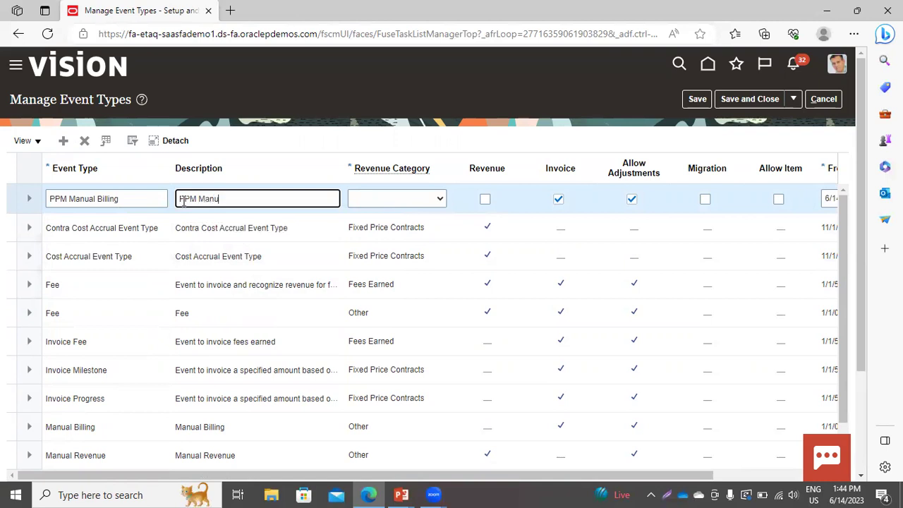
{"action": "type", "text": "al Event Type"}
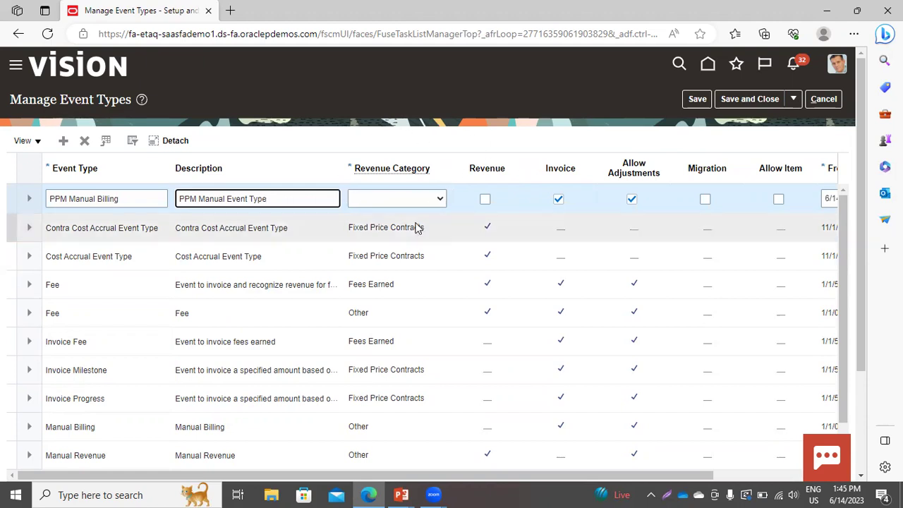
Set the new event type's revenue category to Fees Earned and enable it for revenue
{"action": "left_click", "coordinate": [437, 200]}
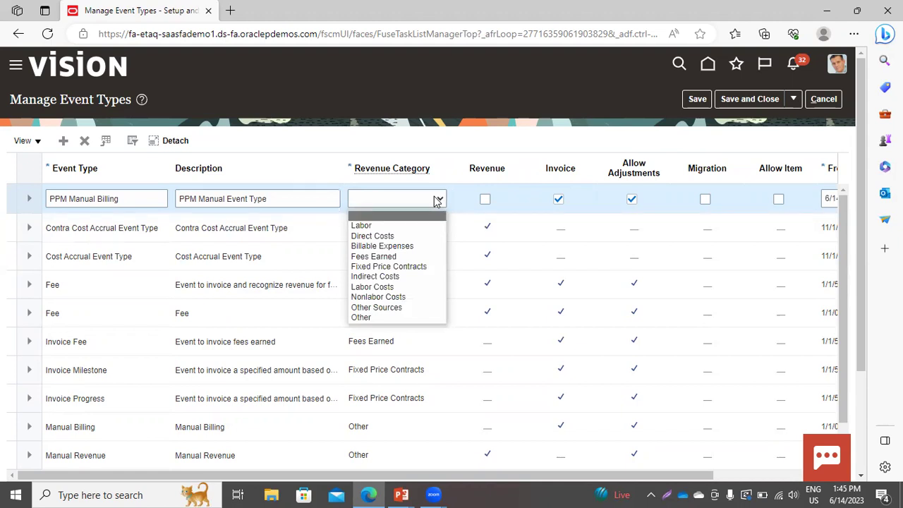
{"action": "left_click", "coordinate": [366, 257]}
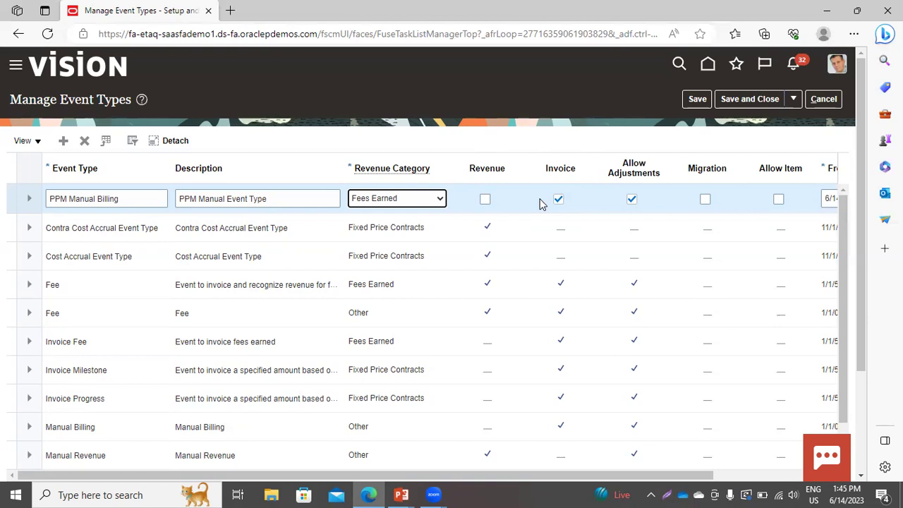
{"action": "left_click", "coordinate": [485, 200]}
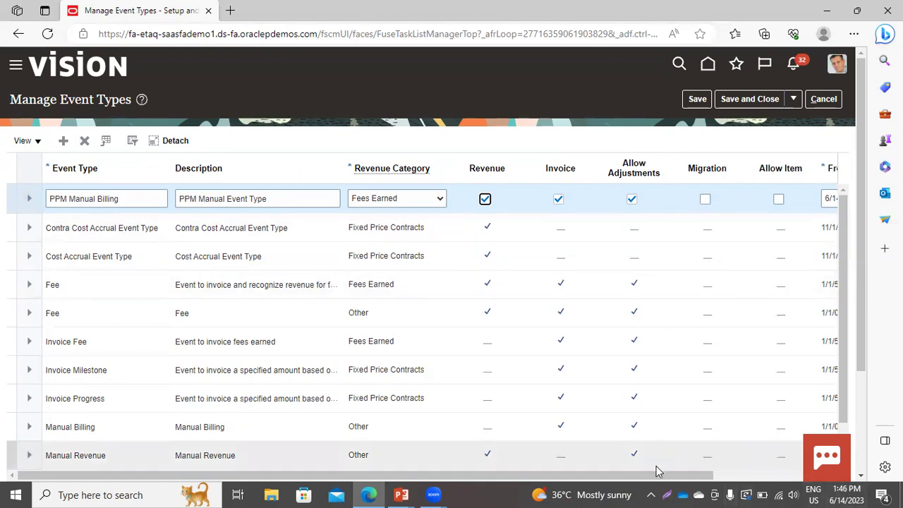
Set the From Date of the PPM Manual Billing event type to 6/1/23
{"action": "left_click_drag", "start_coordinate": [656, 481], "coordinate": [754, 482]}
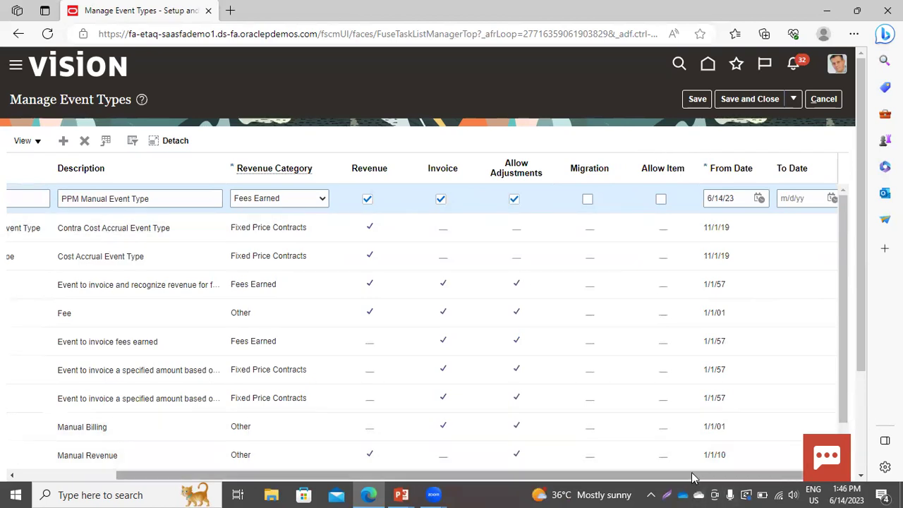
{"action": "scroll", "coordinate": [695, 472], "scroll_direction": "right", "scroll_amount": 1}
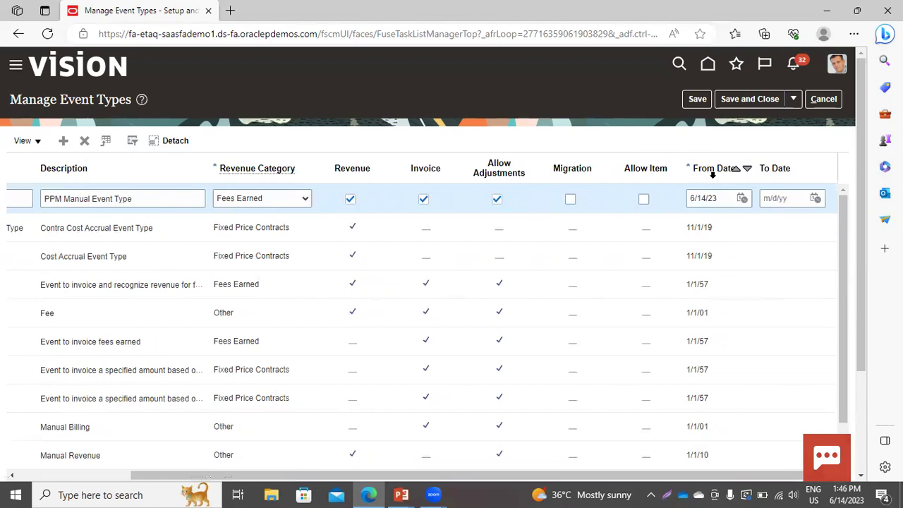
{"action": "left_click", "coordinate": [742, 198]}
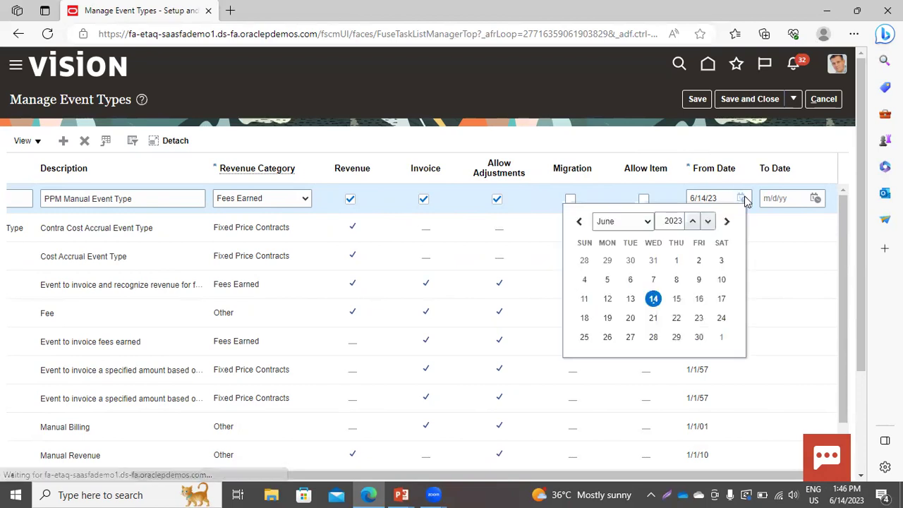
{"action": "left_click", "coordinate": [675, 261]}
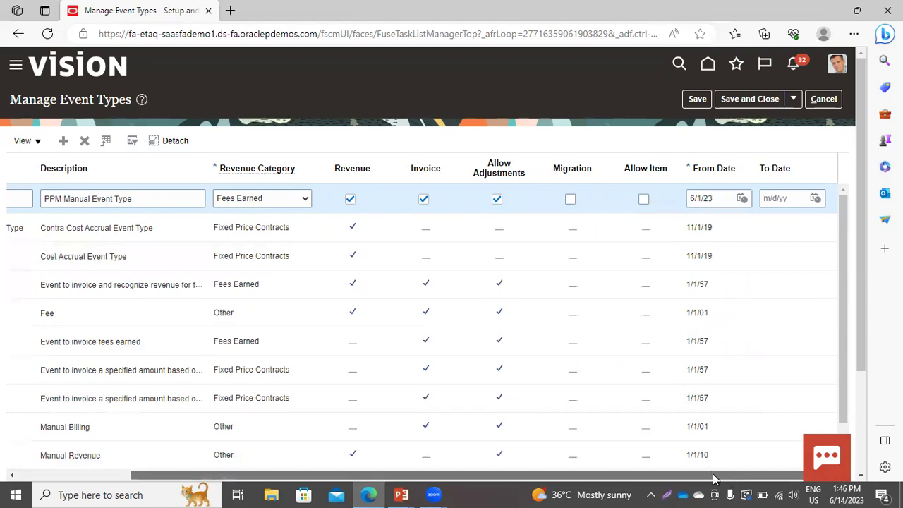
Check the Tax Classification Code section, and save and close the event types
{"action": "left_click_drag", "start_coordinate": [712, 478], "coordinate": [585, 474]}
{"action": "scroll", "coordinate": [354, 222], "scroll_direction": "down", "scroll_amount": 5}
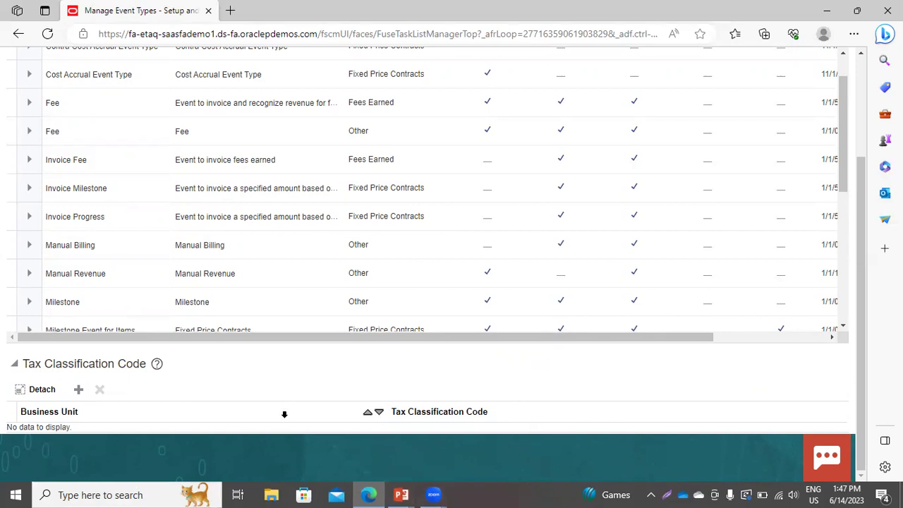
{"action": "scroll", "coordinate": [709, 400], "scroll_direction": "up", "scroll_amount": 3}
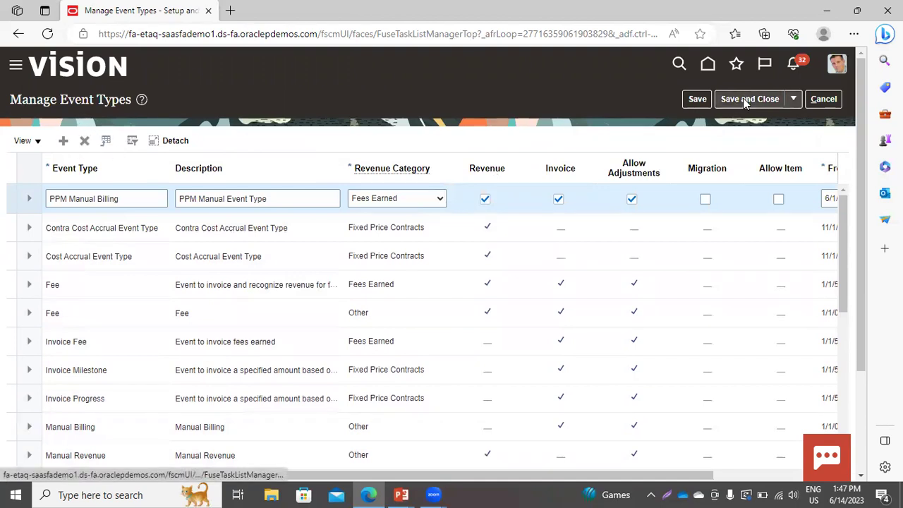
{"action": "left_click", "coordinate": [743, 98]}
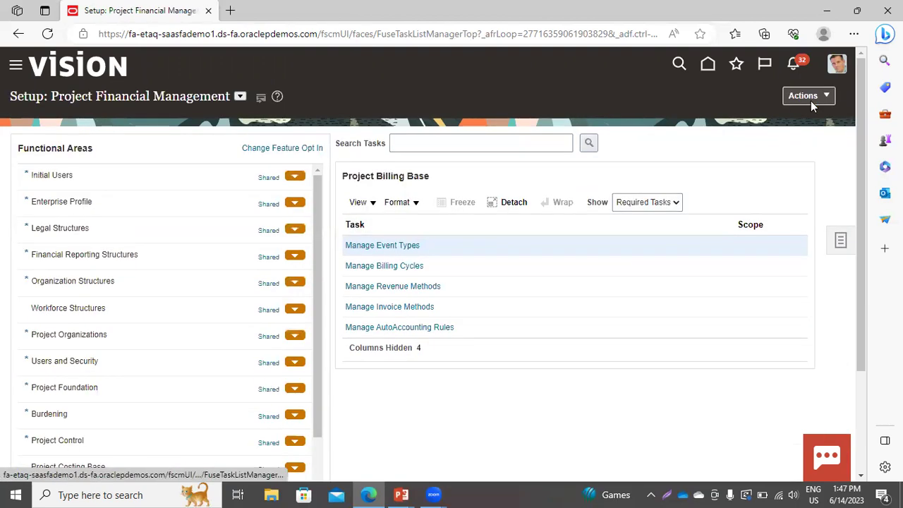
Switch to the PowerPoint slide show and advance to the Manage Billing Cycle slide
{"action": "left_click", "coordinate": [404, 494]}
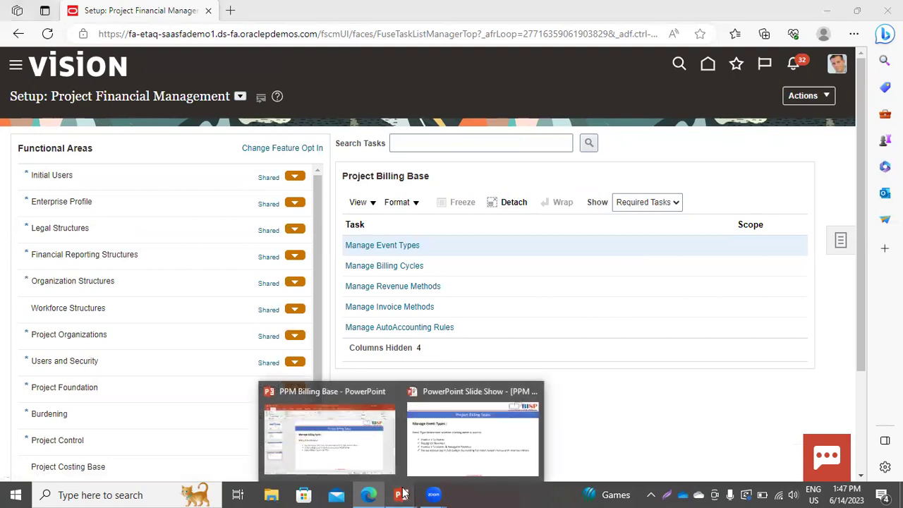
{"action": "left_click", "coordinate": [442, 446]}
{"action": "key", "text": "Right"}
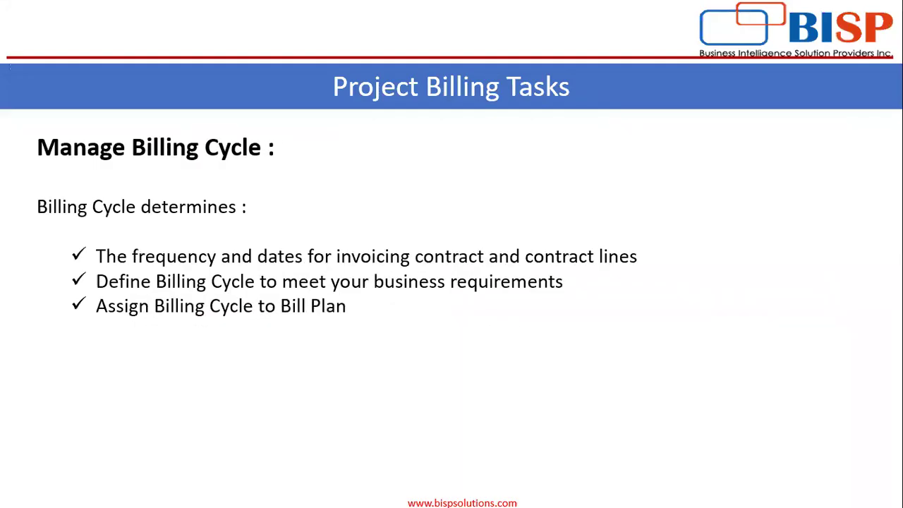
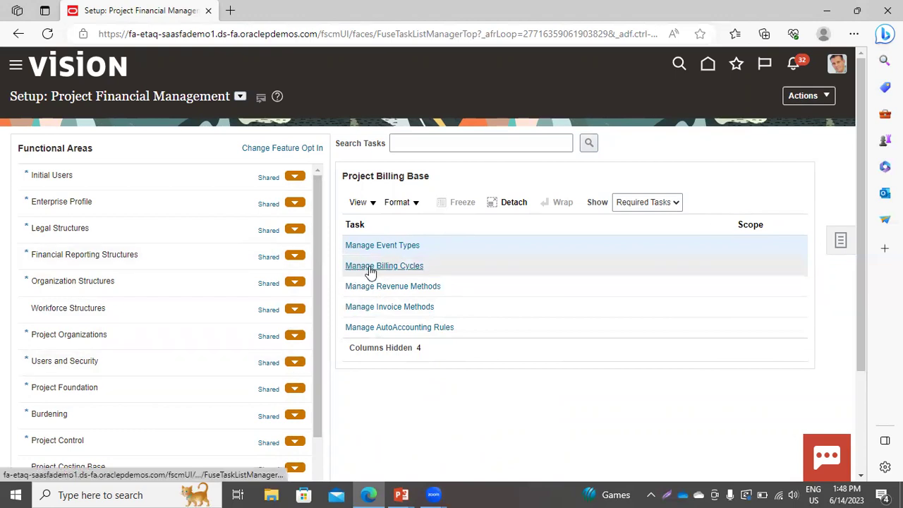
In the Manage Billing Cycles task, add a billing cycle with "PPM Monthly Billing Cycle" as both name and description
{"action": "left_click", "coordinate": [414, 265]}
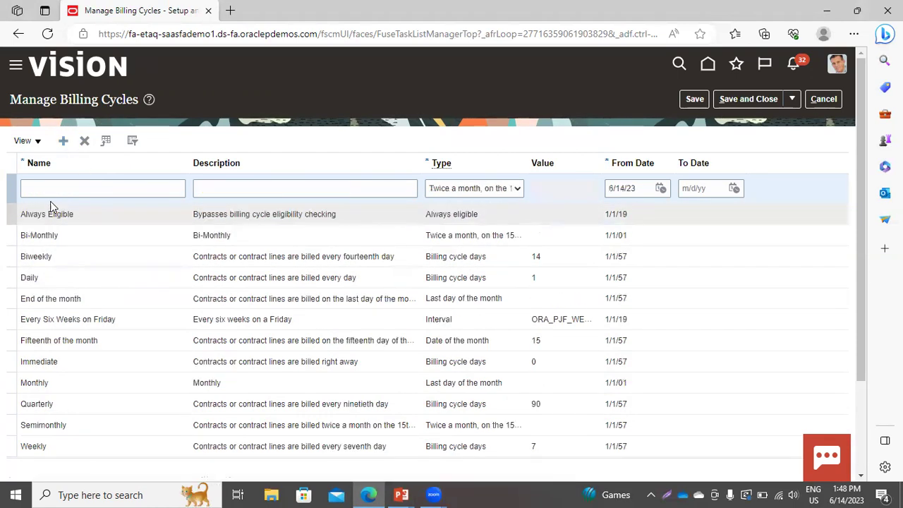
{"action": "left_click", "coordinate": [31, 191]}
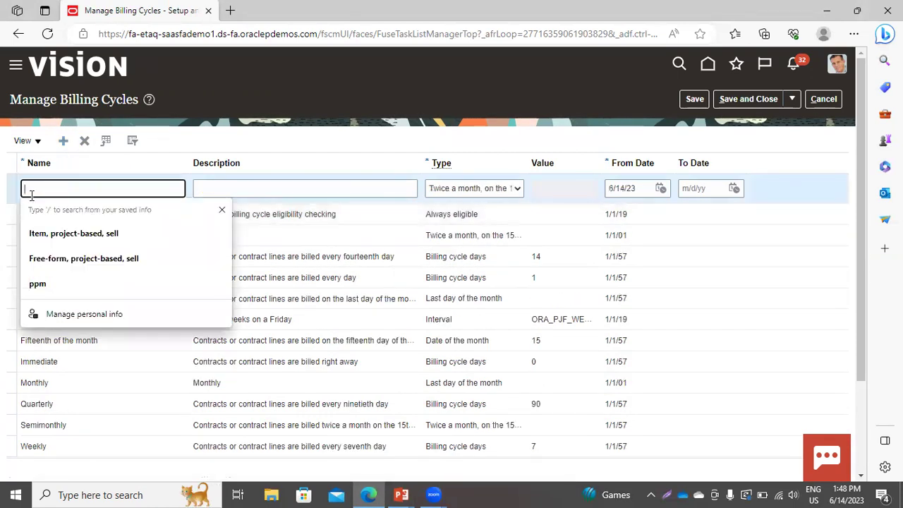
{"action": "type", "text": "PPM"}
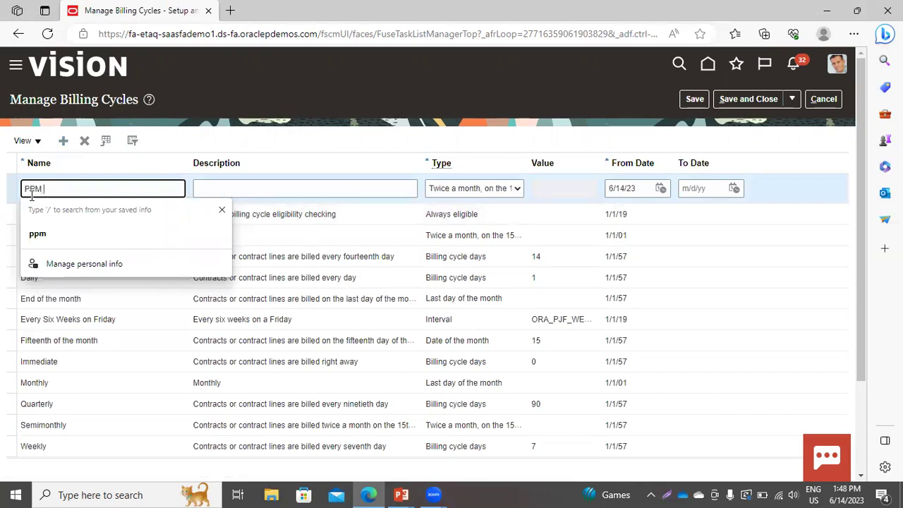
{"action": "type", "text": " Monthl"}
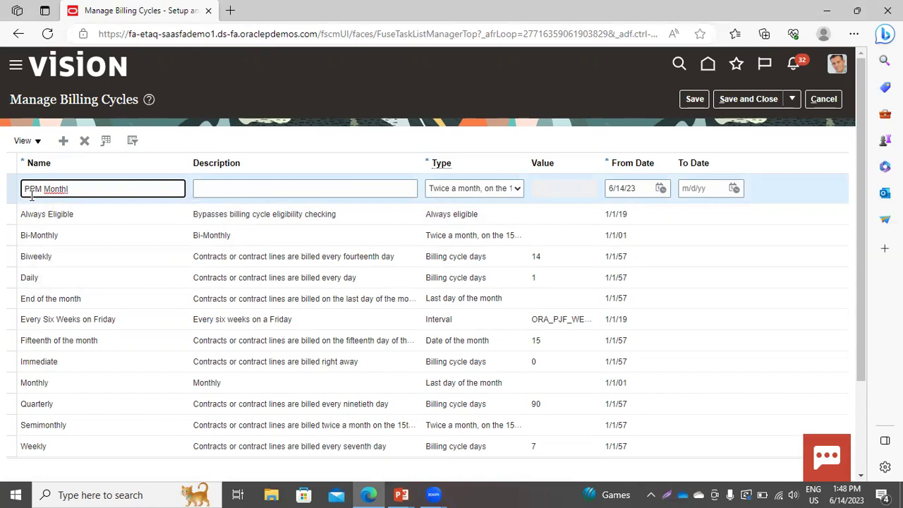
{"action": "type", "text": "y Billing Cycle"}
{"action": "left_click", "coordinate": [306, 186]}
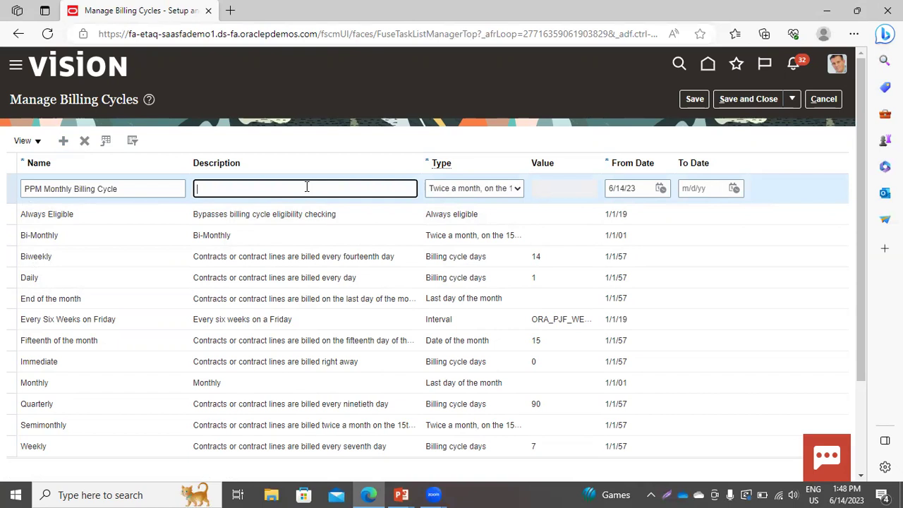
{"action": "type", "text": "PPM Monthly Billing Cycle"}
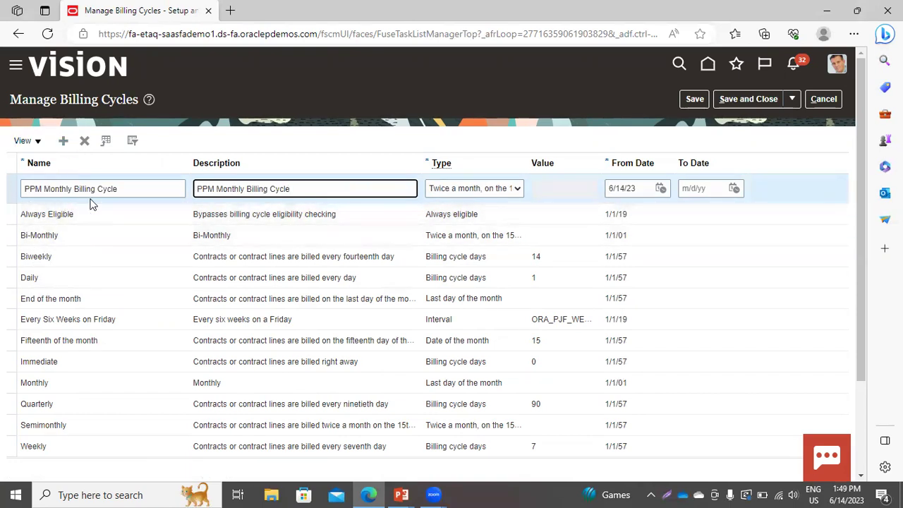
Set the PPM Monthly Billing Cycle's type to Last day of the month and its From Date to 6/1/23
{"action": "left_click", "coordinate": [497, 188]}
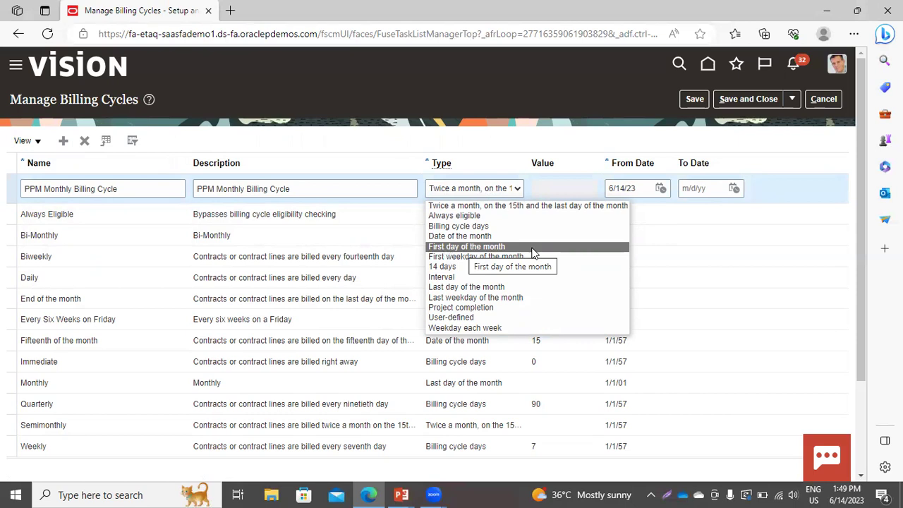
{"action": "left_click", "coordinate": [466, 287]}
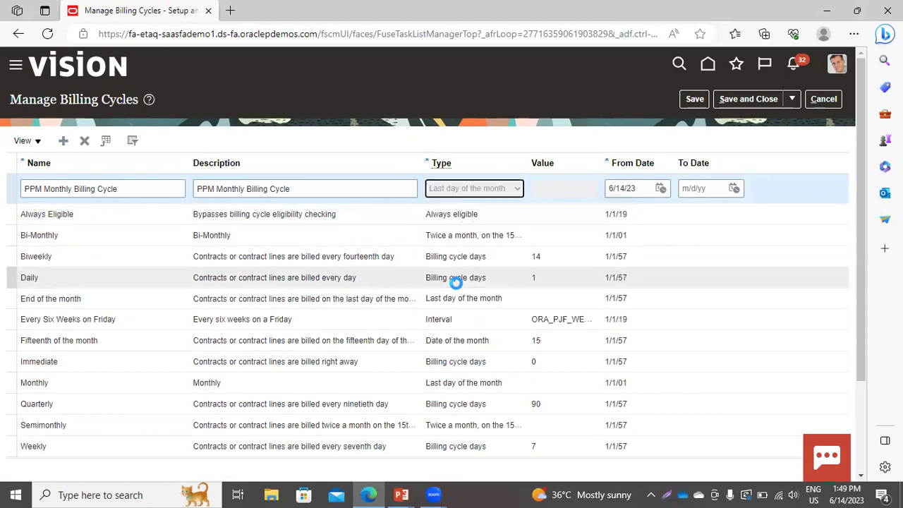
{"action": "left_click", "coordinate": [661, 190]}
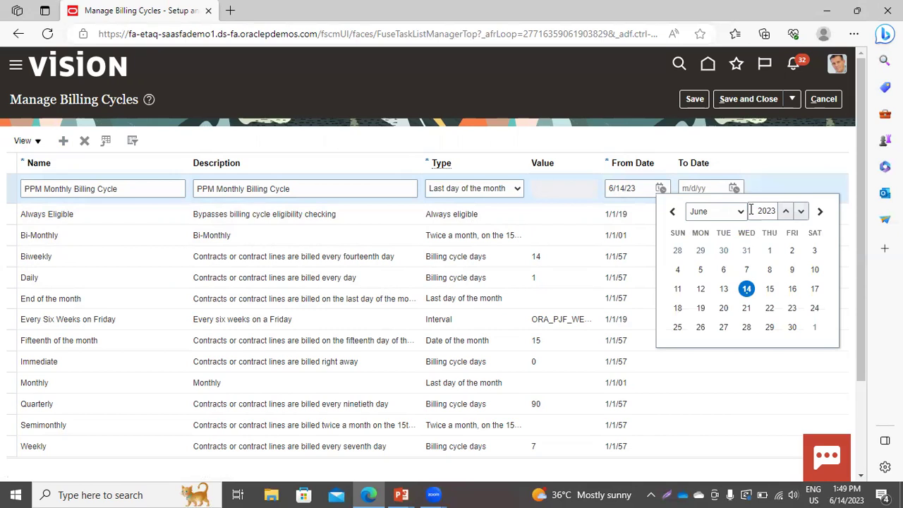
{"action": "left_click", "coordinate": [769, 251]}
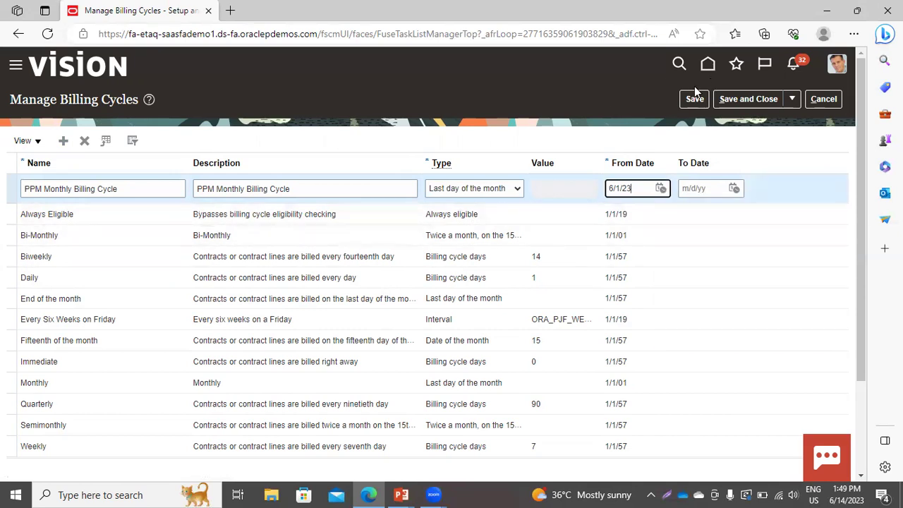
Add another billing cycle with "PPM Weekly Billing Cycle" as both name and description
{"action": "left_click", "coordinate": [63, 144]}
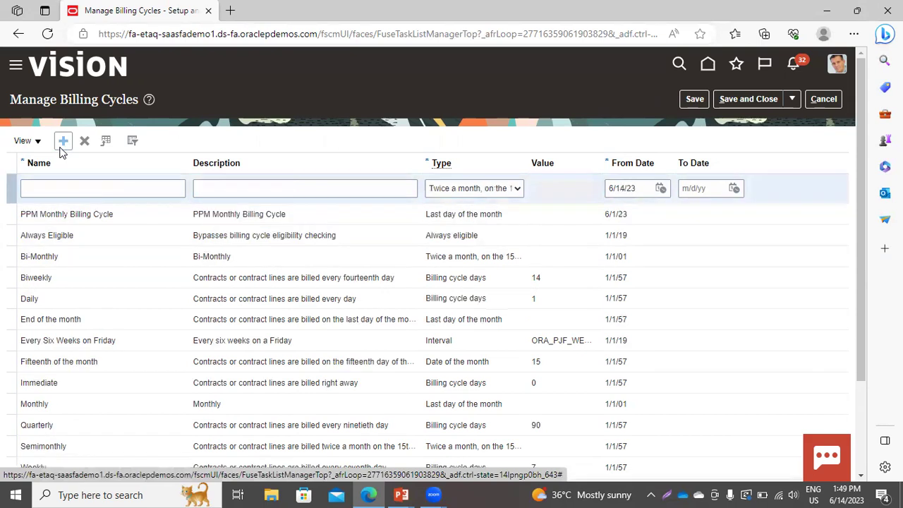
{"action": "left_click", "coordinate": [92, 187]}
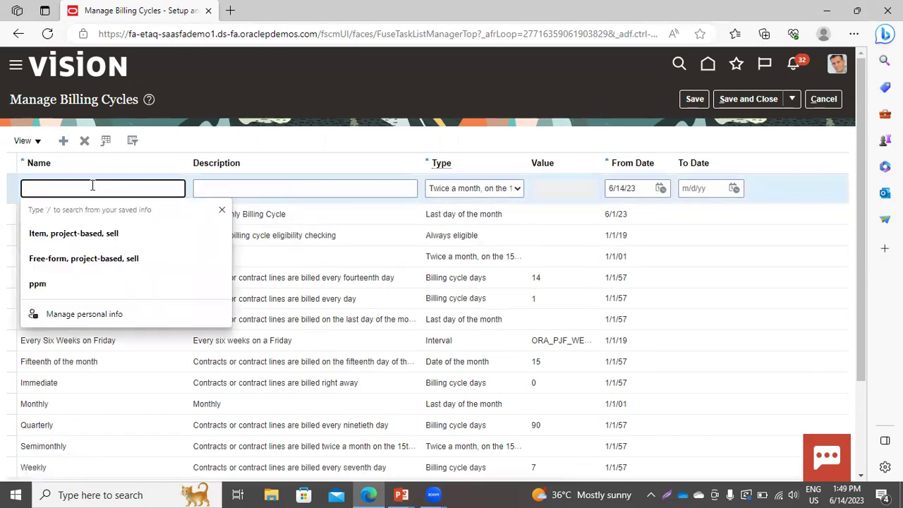
{"action": "type", "text": "PPM Weekly"}
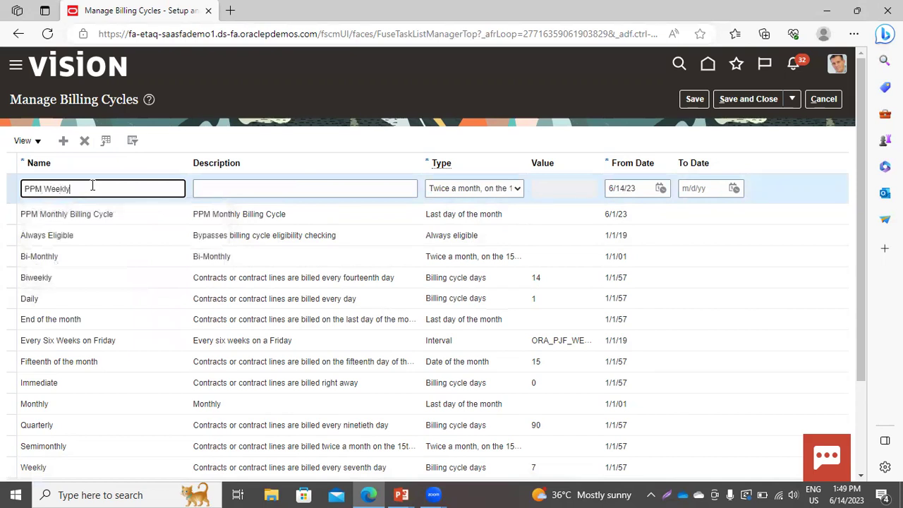
{"action": "type", "text": " Billing Cycle"}
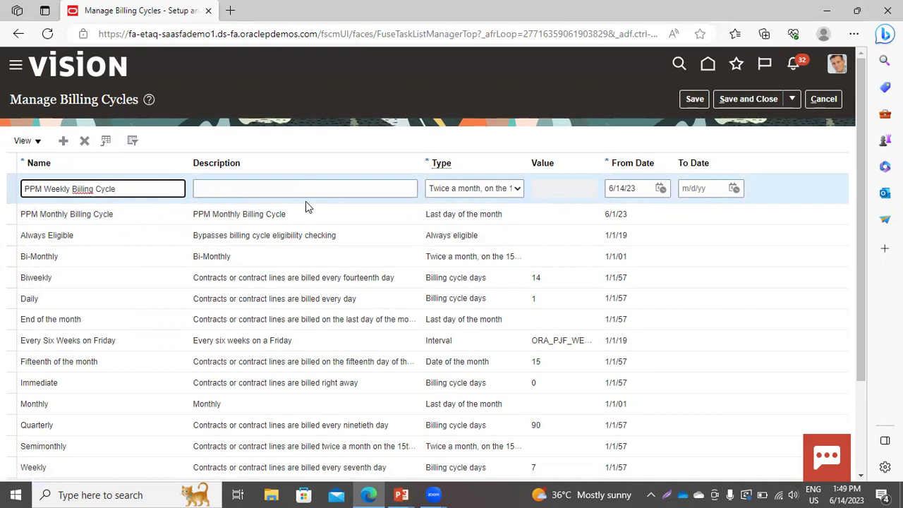
{"action": "left_click", "coordinate": [258, 189]}
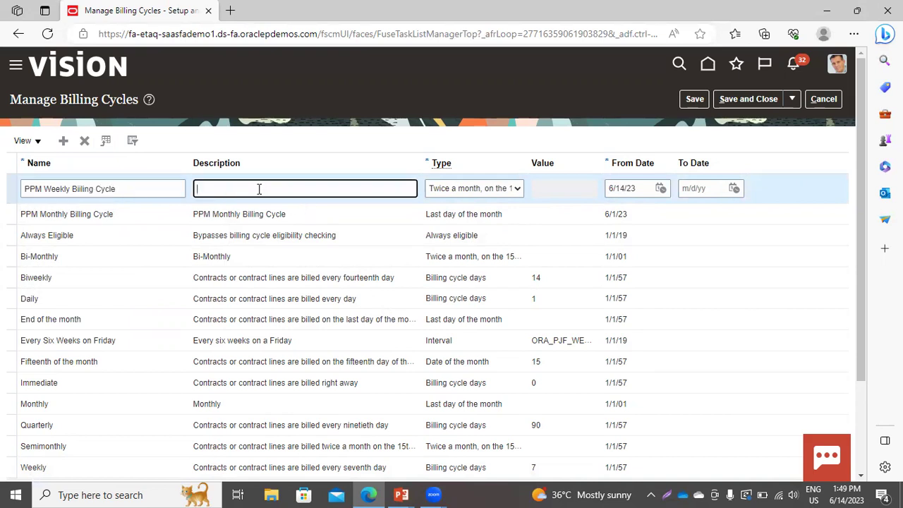
{"action": "left_click", "coordinate": [76, 188]}
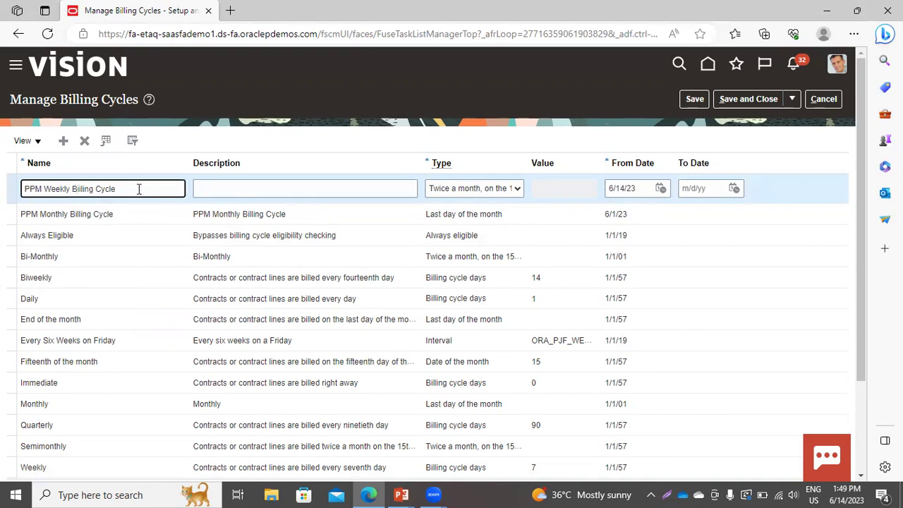
{"action": "type", "text": "l"}
{"action": "left_click", "coordinate": [263, 183]}
{"action": "type", "text": "P"}
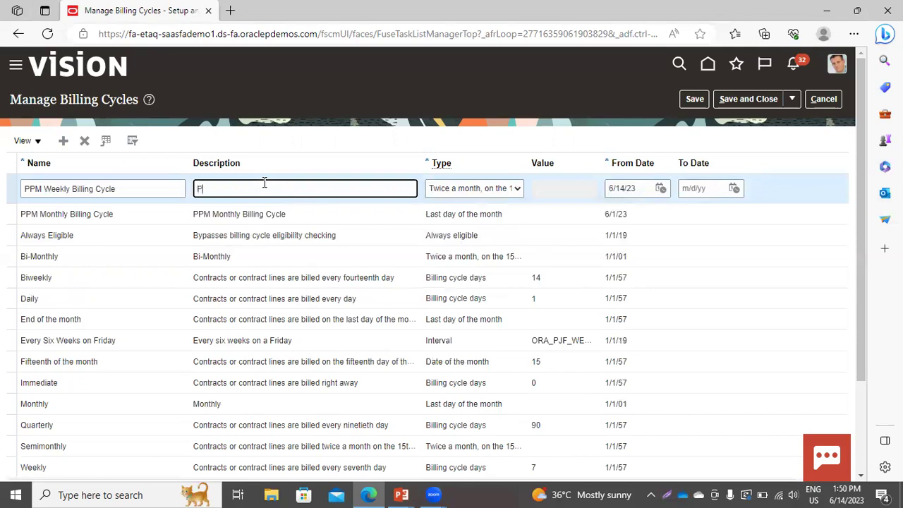
{"action": "type", "text": "PM Weekly Billing Cycle"}
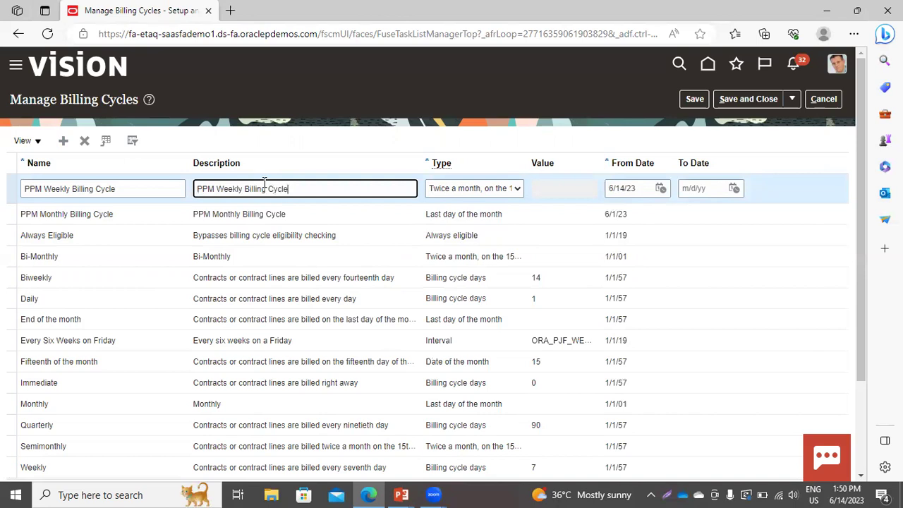
Set the PPM Weekly Billing Cycle's type to Weekday each week with Monday as the day of week
{"action": "left_click", "coordinate": [471, 190]}
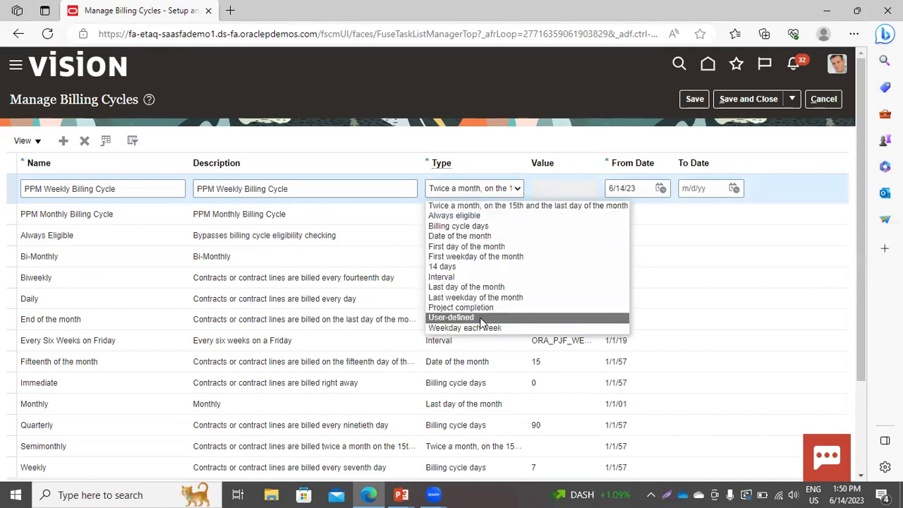
{"action": "left_click", "coordinate": [505, 327]}
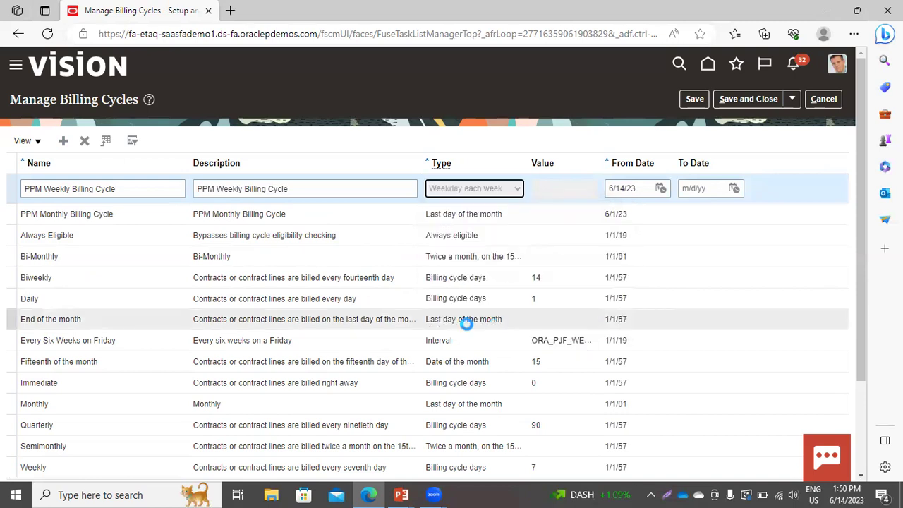
{"action": "left_click", "coordinate": [462, 267]}
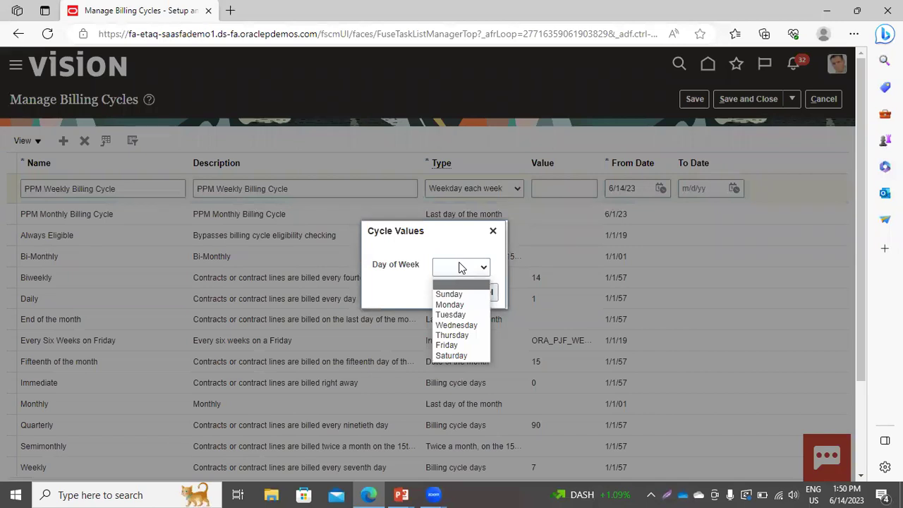
{"action": "left_click", "coordinate": [457, 304]}
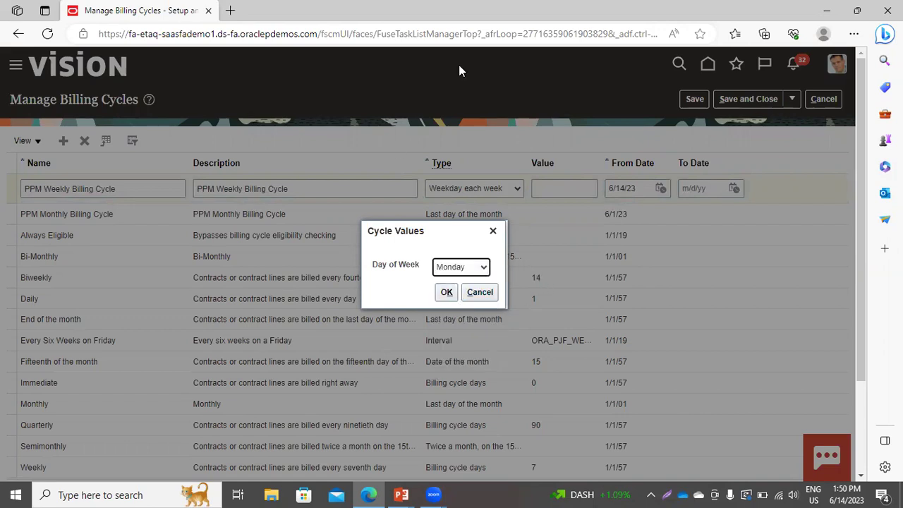
{"action": "left_click", "coordinate": [445, 291]}
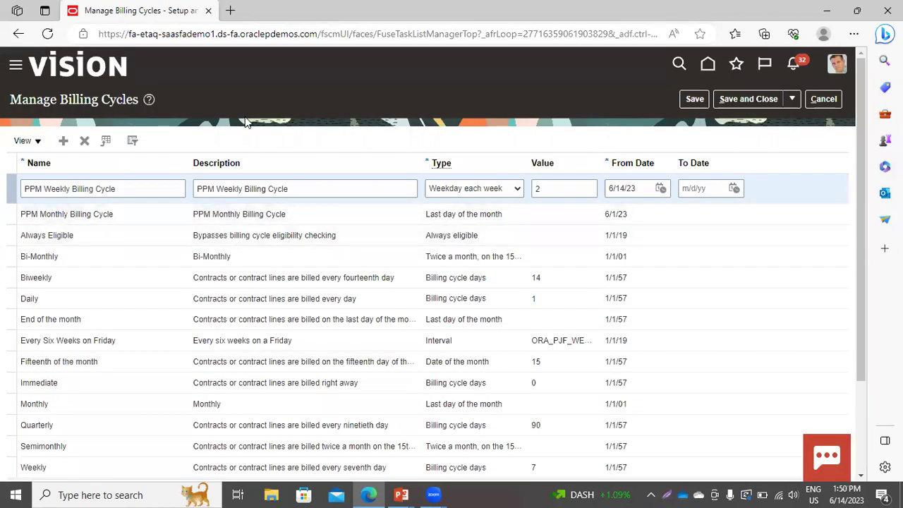
Set the PPM Weekly Billing Cycle's From Date to 6/1/23, and save and close the billing cycles
{"action": "left_click", "coordinate": [660, 188]}
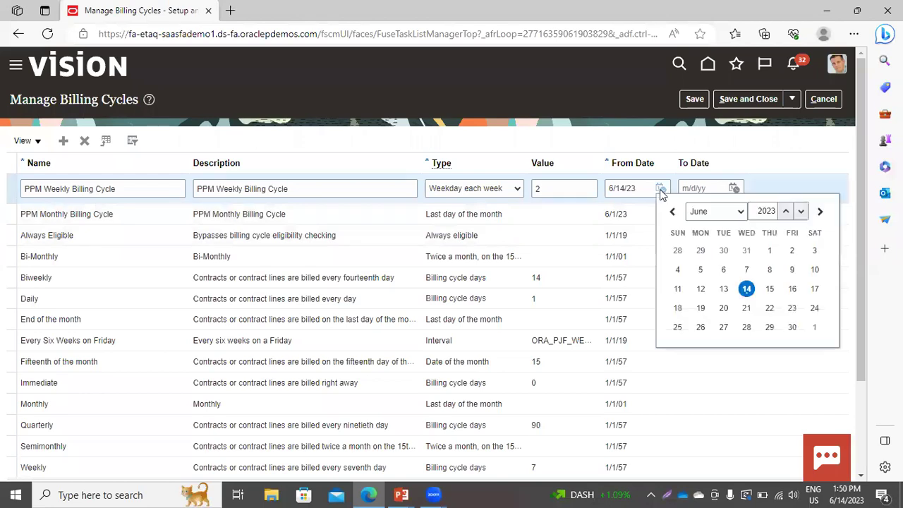
{"action": "left_click", "coordinate": [770, 252]}
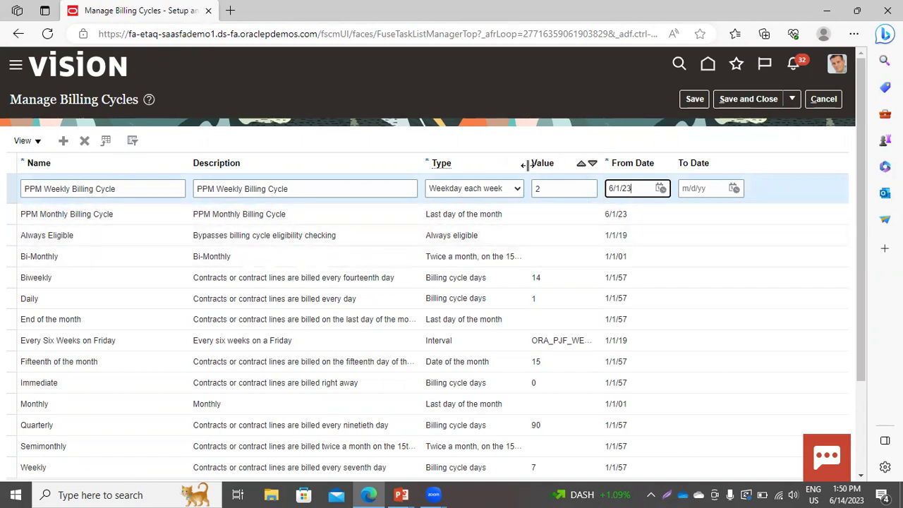
{"action": "left_click", "coordinate": [522, 188]}
{"action": "left_click", "coordinate": [523, 188]}
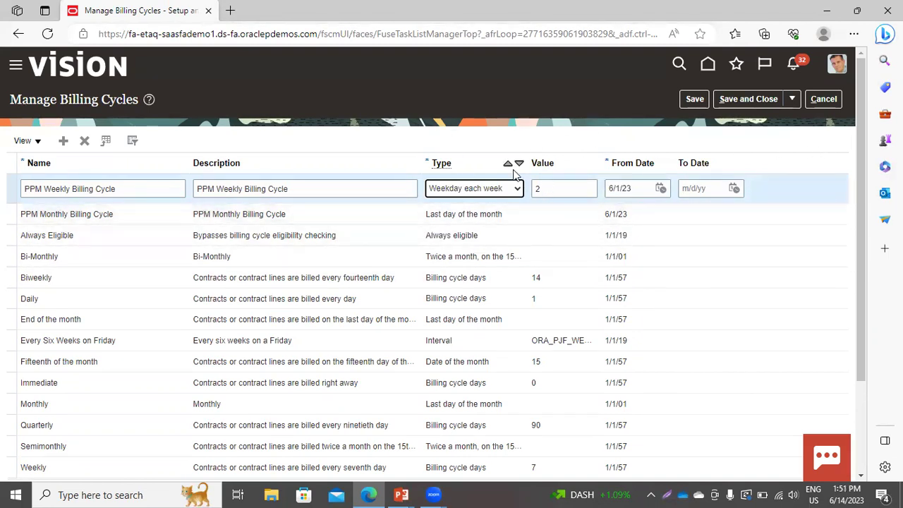
{"action": "left_click", "coordinate": [763, 100]}
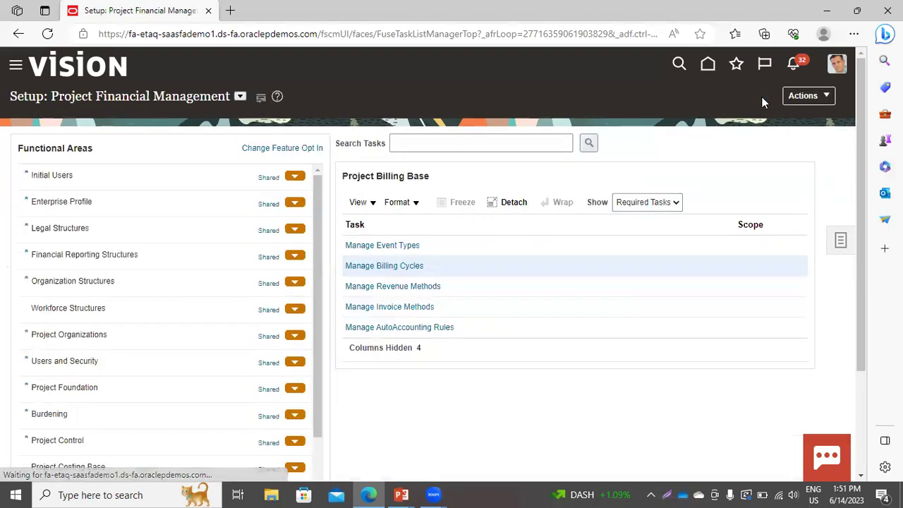
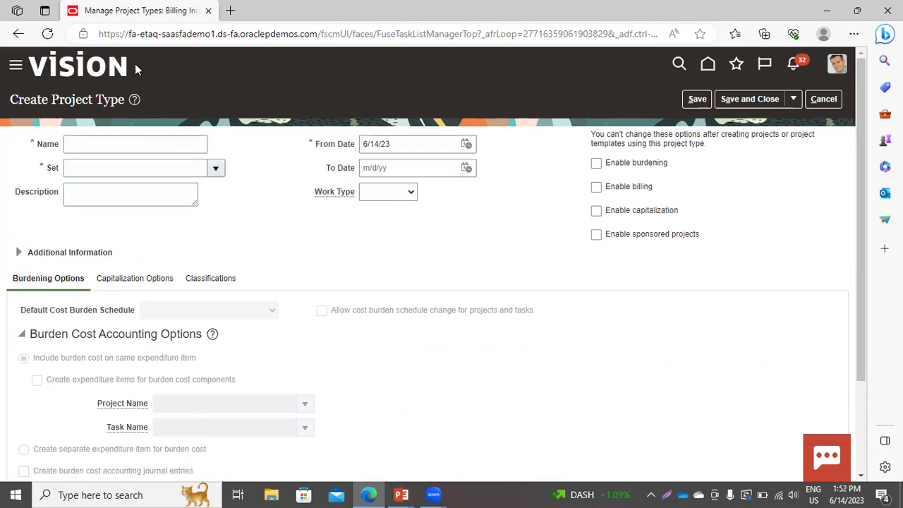
Cancel the new project type and close the Manage Project Types task
{"action": "left_click", "coordinate": [822, 100]}
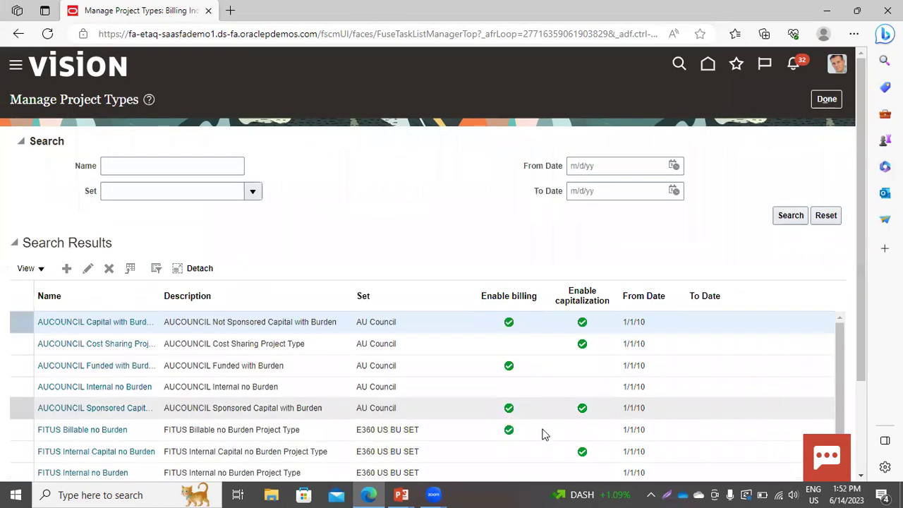
{"action": "left_click", "coordinate": [822, 100]}
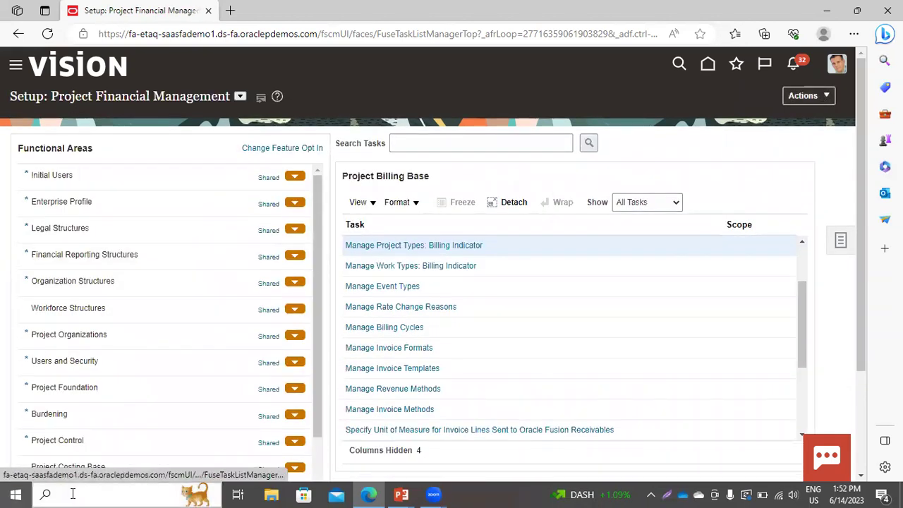
Open the Manage Work Types: Billing Indicator task, examine the fields of a blank new work type, and cancel
{"action": "left_click", "coordinate": [383, 265]}
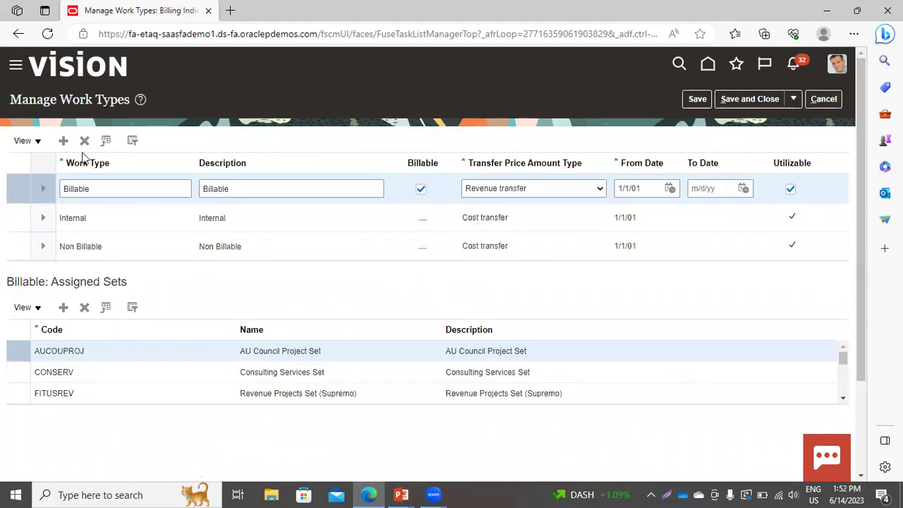
{"action": "left_click", "coordinate": [62, 141]}
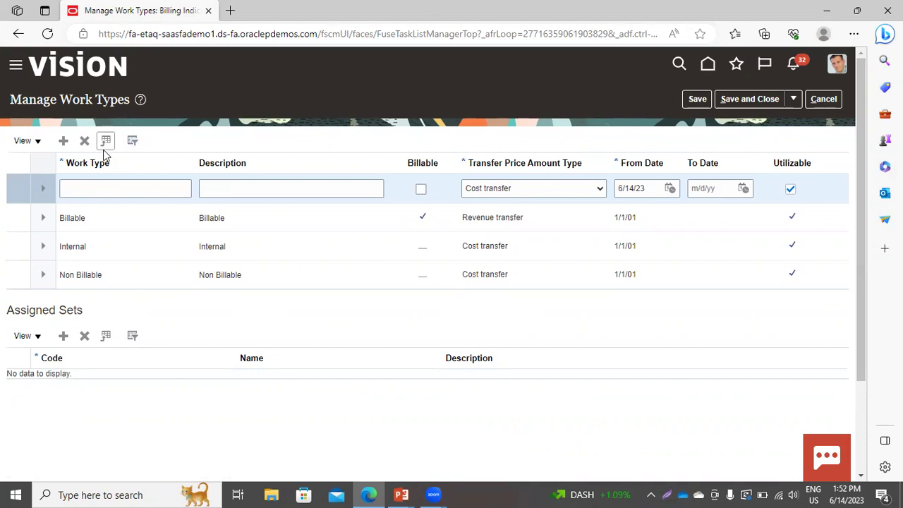
{"action": "left_click", "coordinate": [836, 103]}
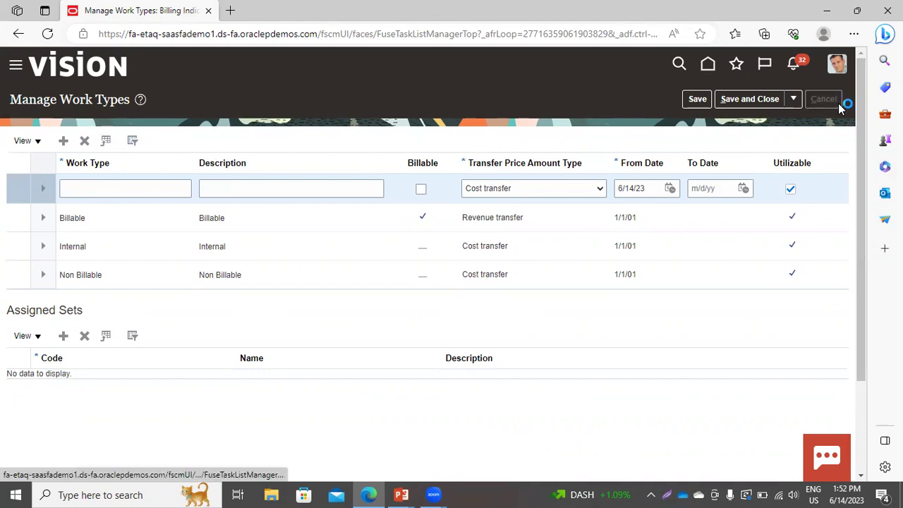